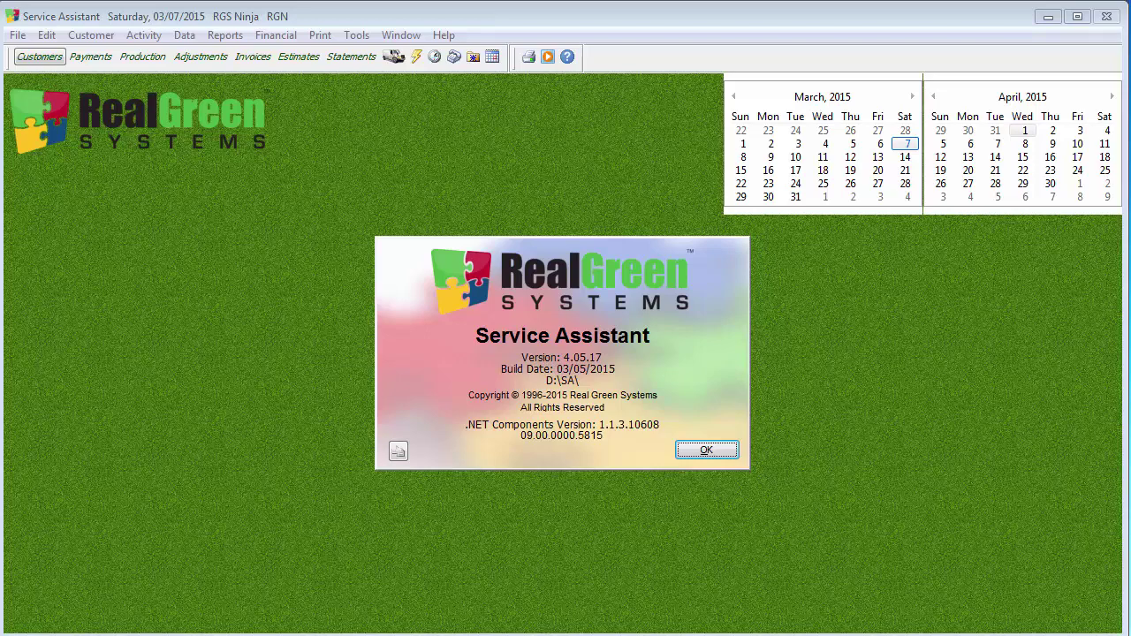
# Dismiss the version window and open the RGS Ninja Company/Branch Setup record.
pyautogui.click(712, 446)
pyautogui.click(187, 37)
pyautogui.moveTo(239, 54)
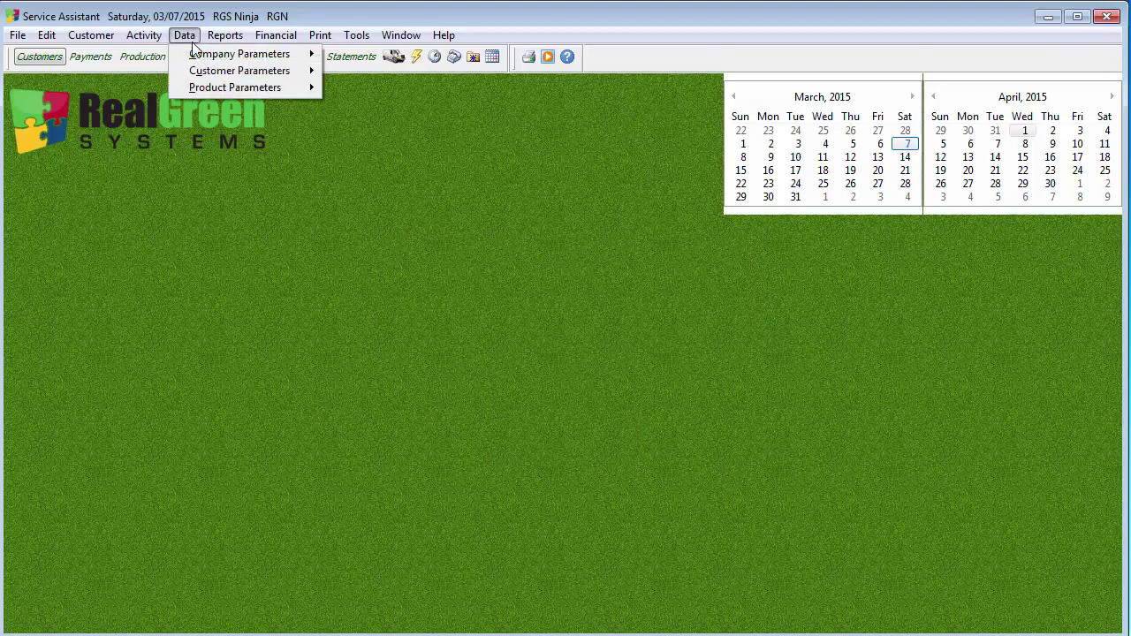
pyautogui.click(351, 56)
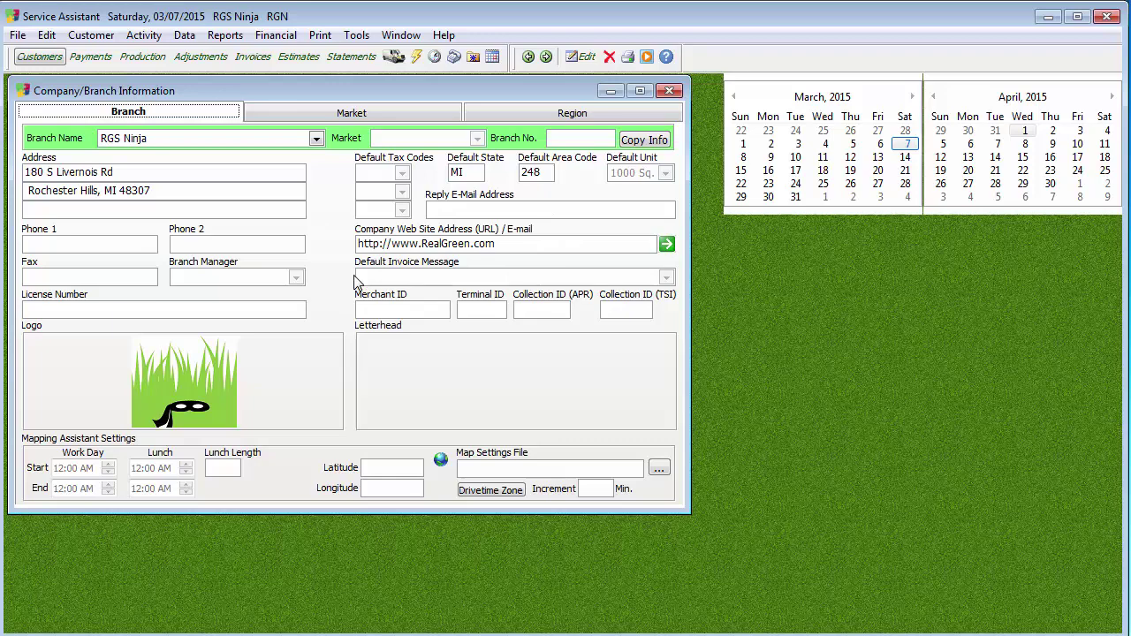
# Edit the branch record and set its default invoice message to 'Lawn Care Check List'.
pyautogui.click(583, 56)
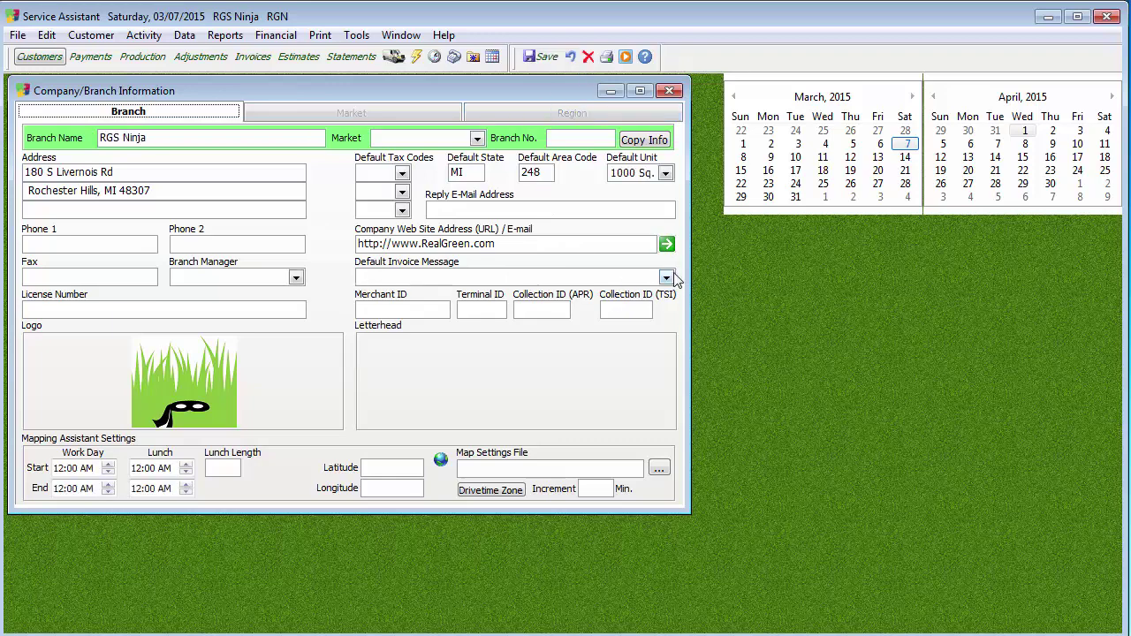
pyautogui.click(667, 278)
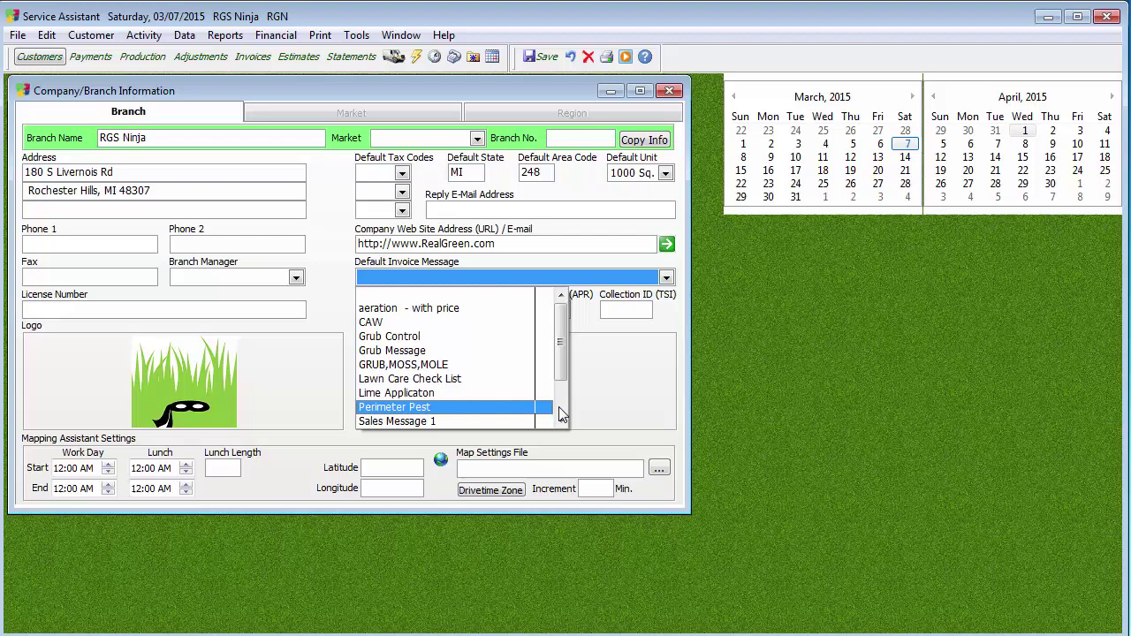
pyautogui.click(407, 308)
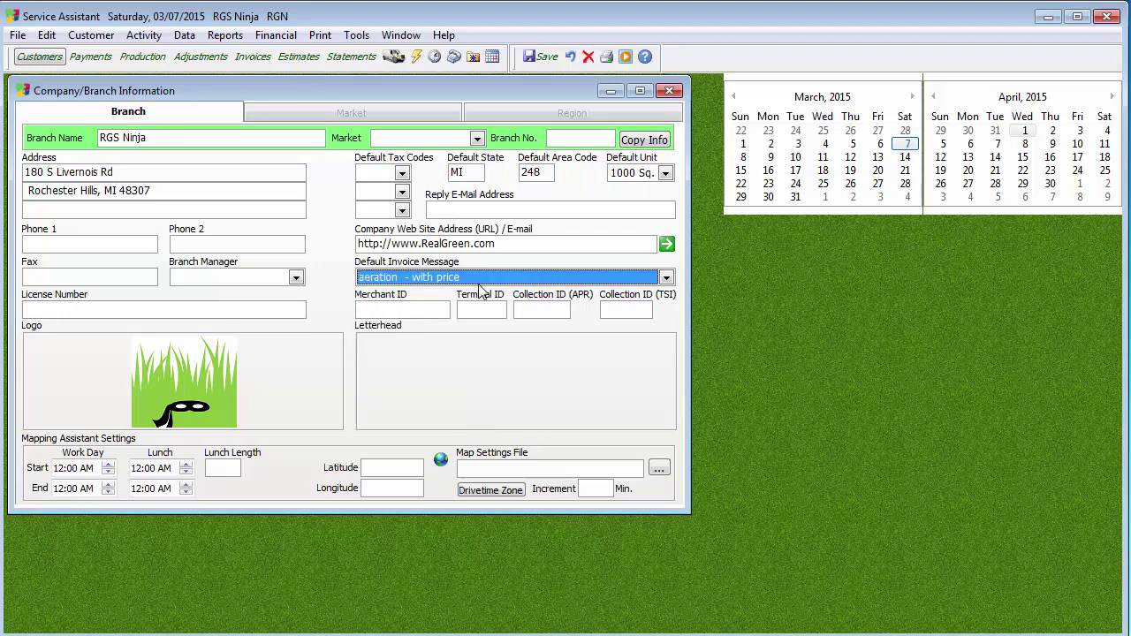
pyautogui.click(667, 278)
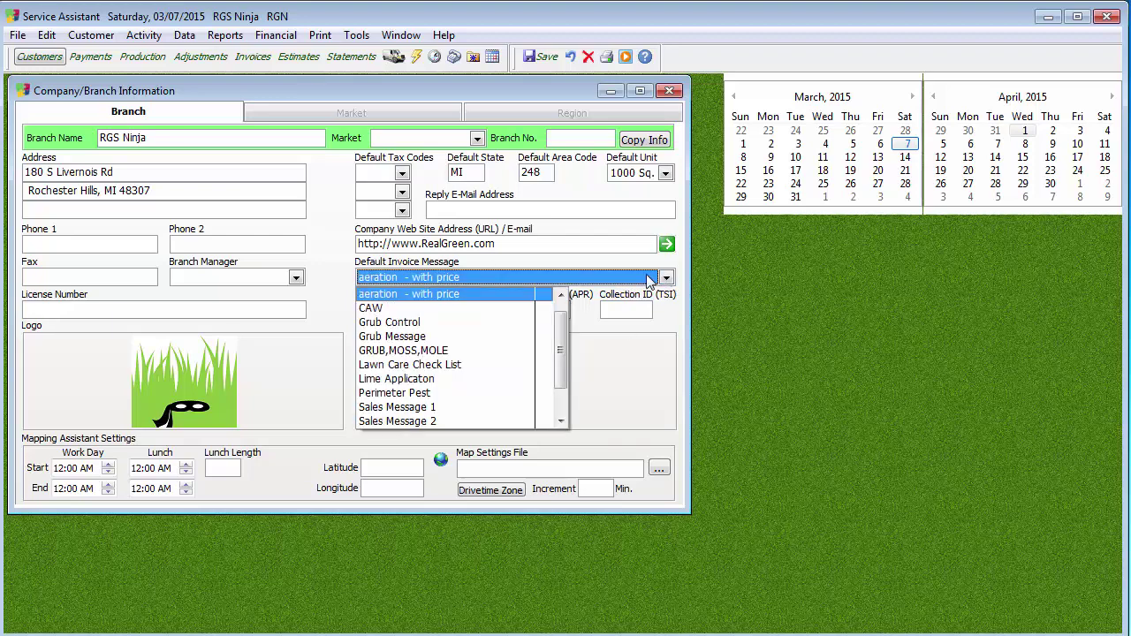
pyautogui.click(486, 362)
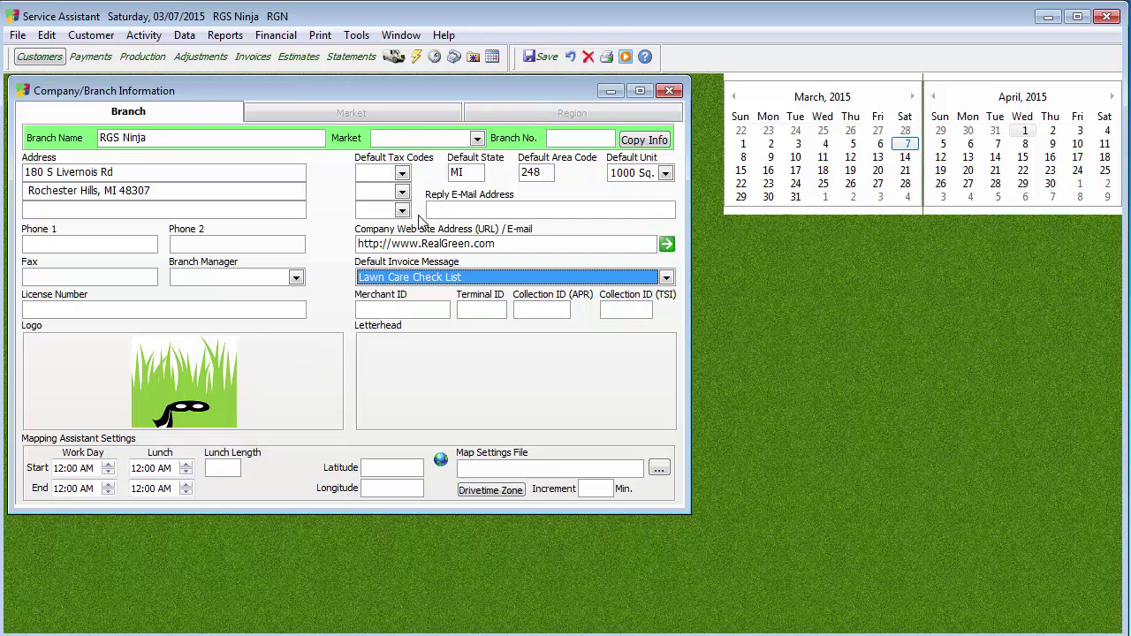
# Save the invoice message change, then re-enter editing and clear the grass-and-mask logo.
pyautogui.click(547, 59)
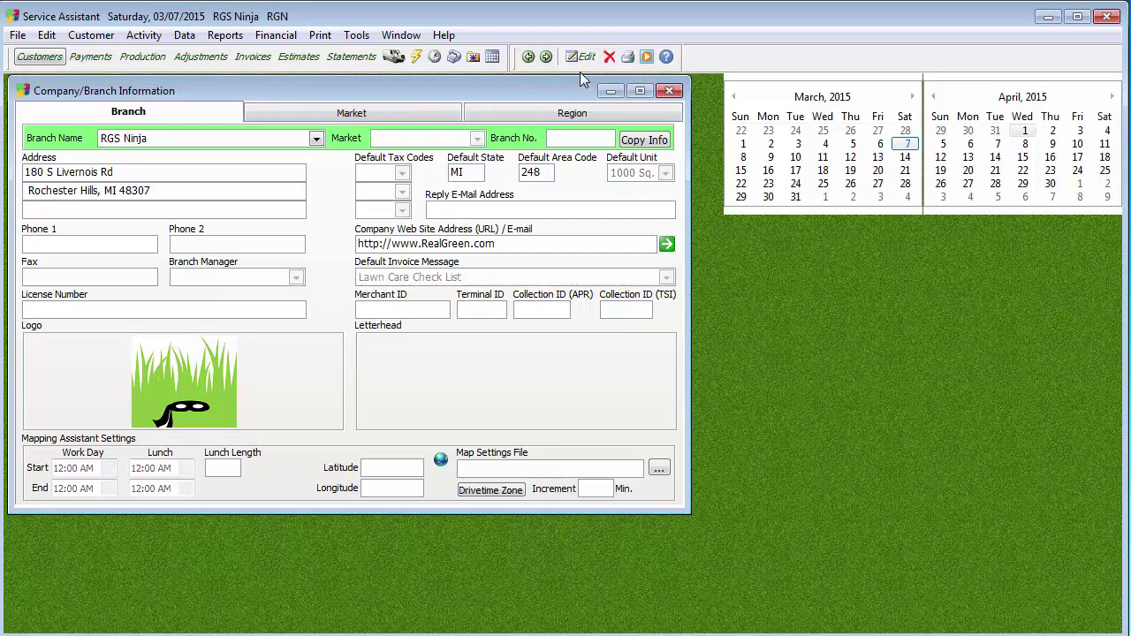
pyautogui.click(576, 58)
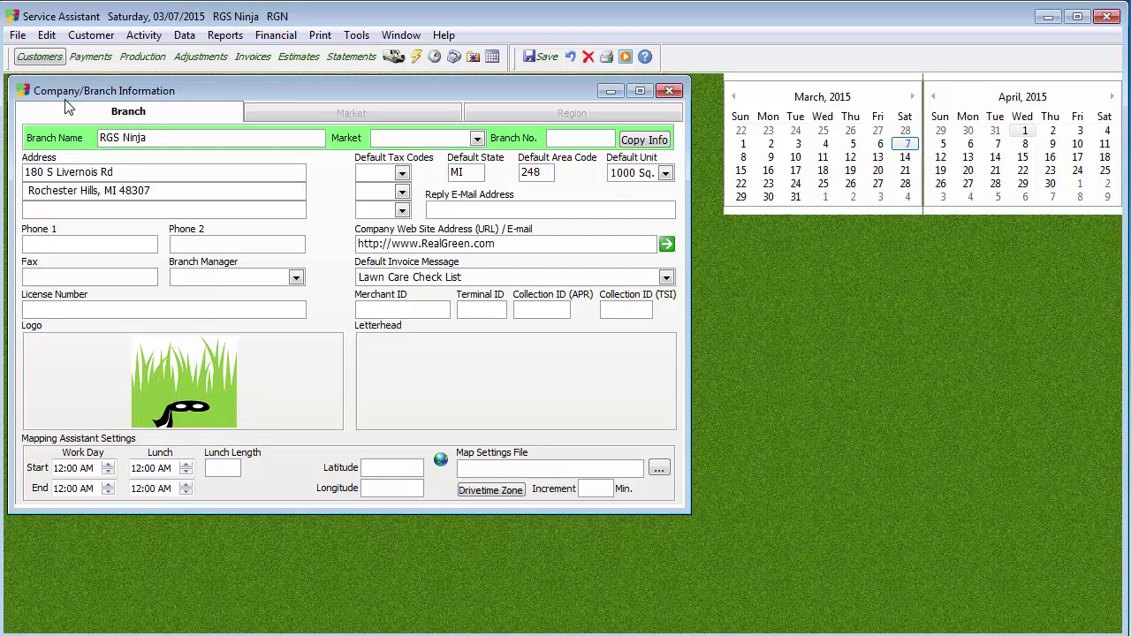
pyautogui.click(47, 35)
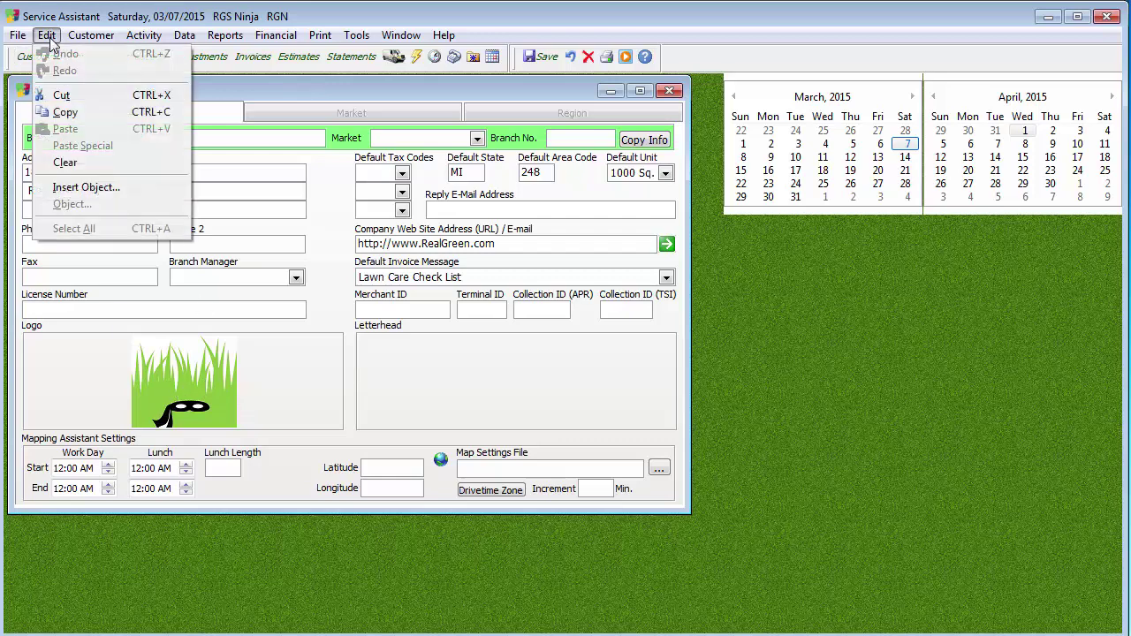
pyautogui.click(133, 163)
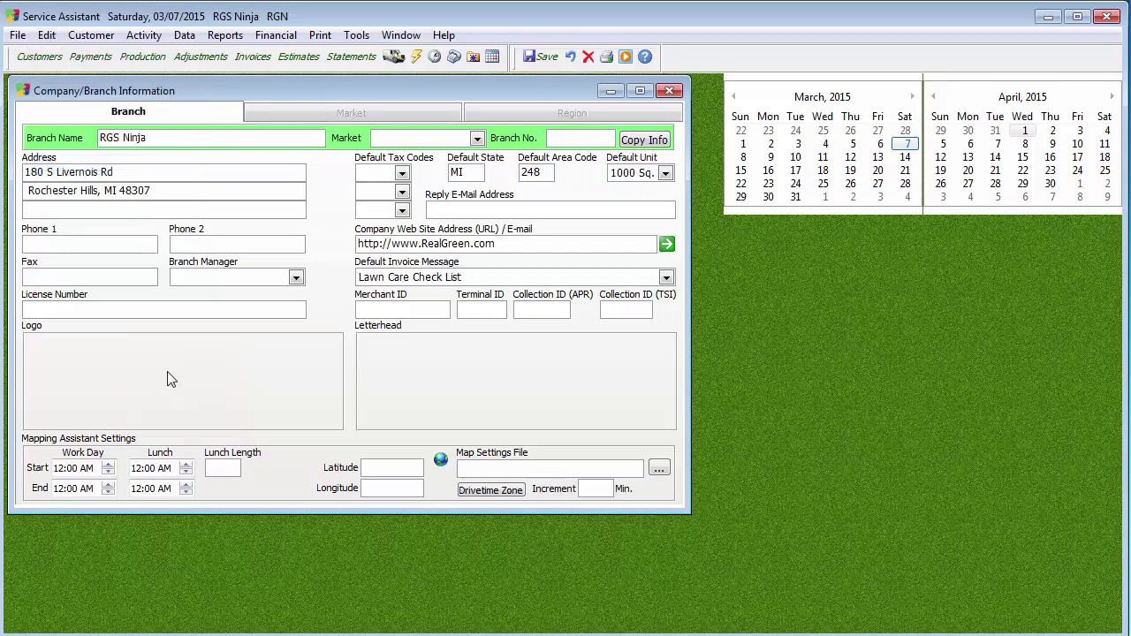
# View the ninja-at-a-desk clipart file in Windows Photo Viewer.
pyautogui.doubleClick(89, 362)
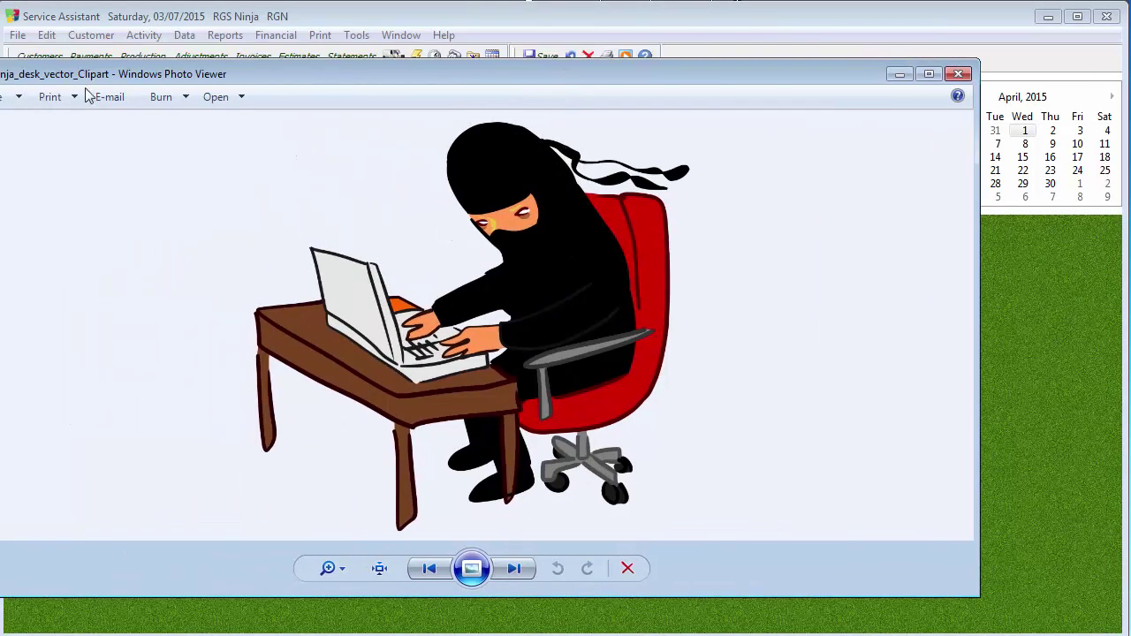
# Close Photo Viewer and open Ninja_desk_vector_Clipart from the desktop in Paint.
pyautogui.click(962, 75)
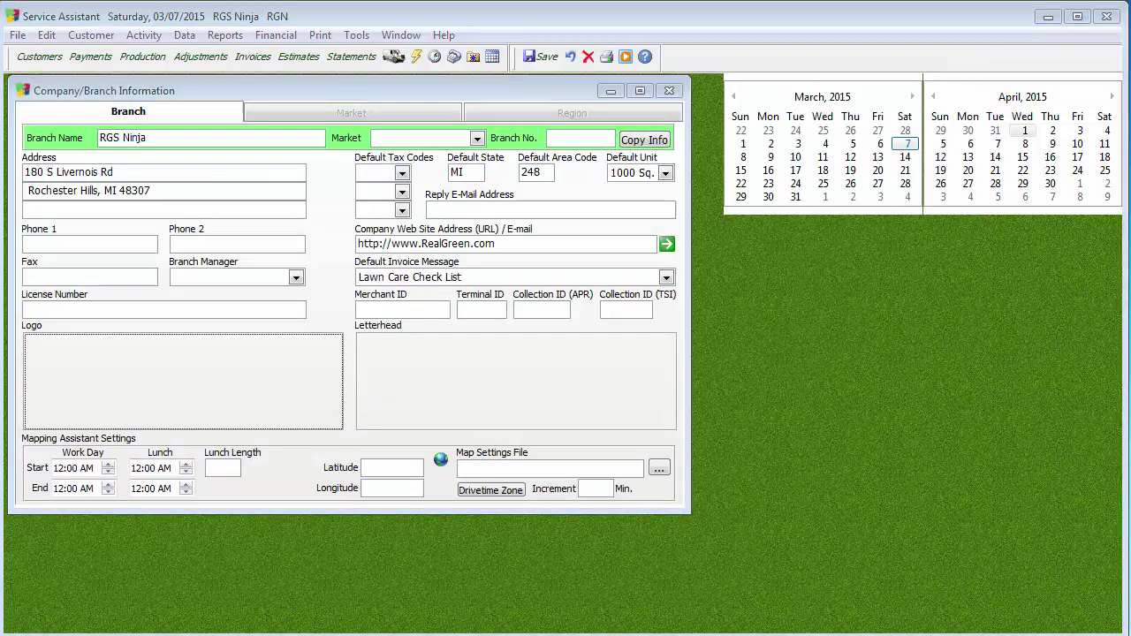
pyautogui.moveTo(725, 16); pyautogui.dragTo(740, 387)
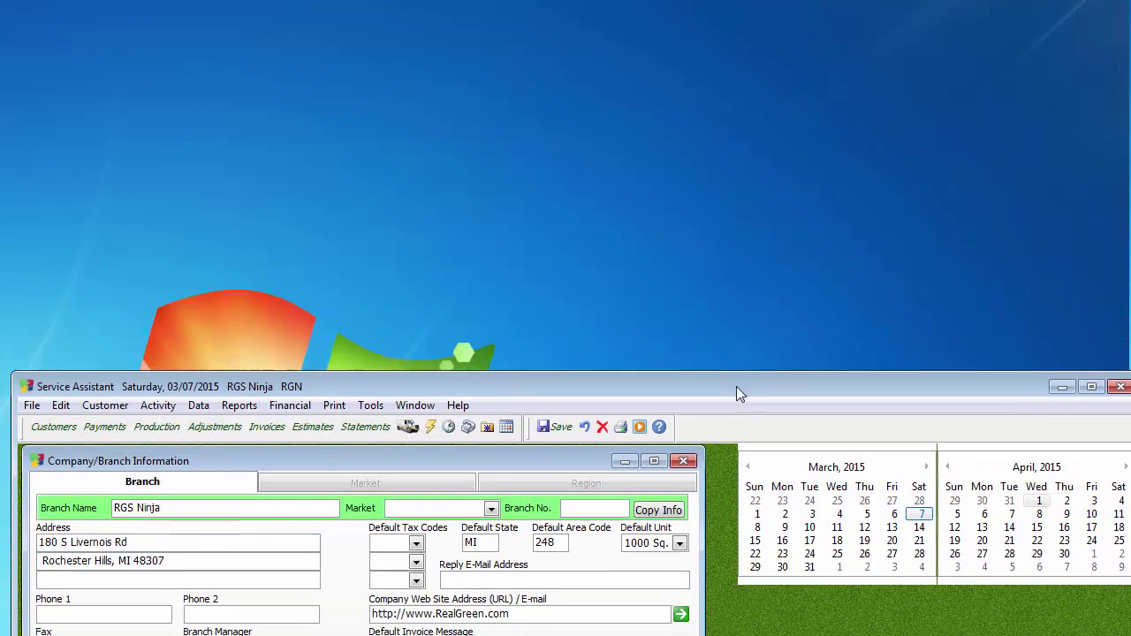
pyautogui.moveTo(265, 50); pyautogui.dragTo(298, 116)
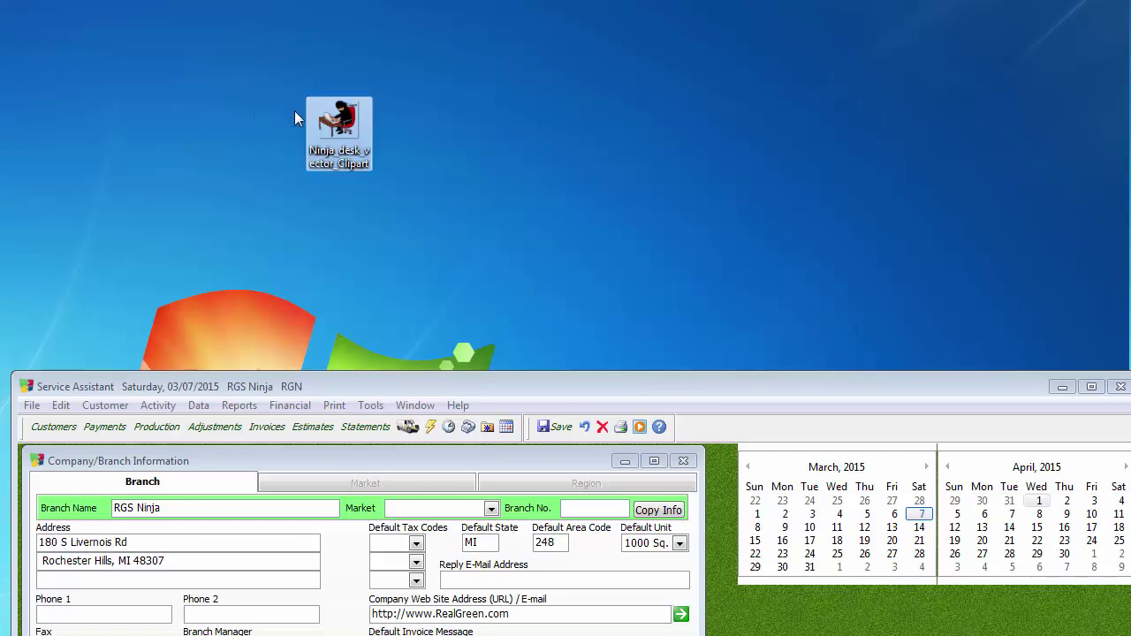
pyautogui.rightClick(345, 128)
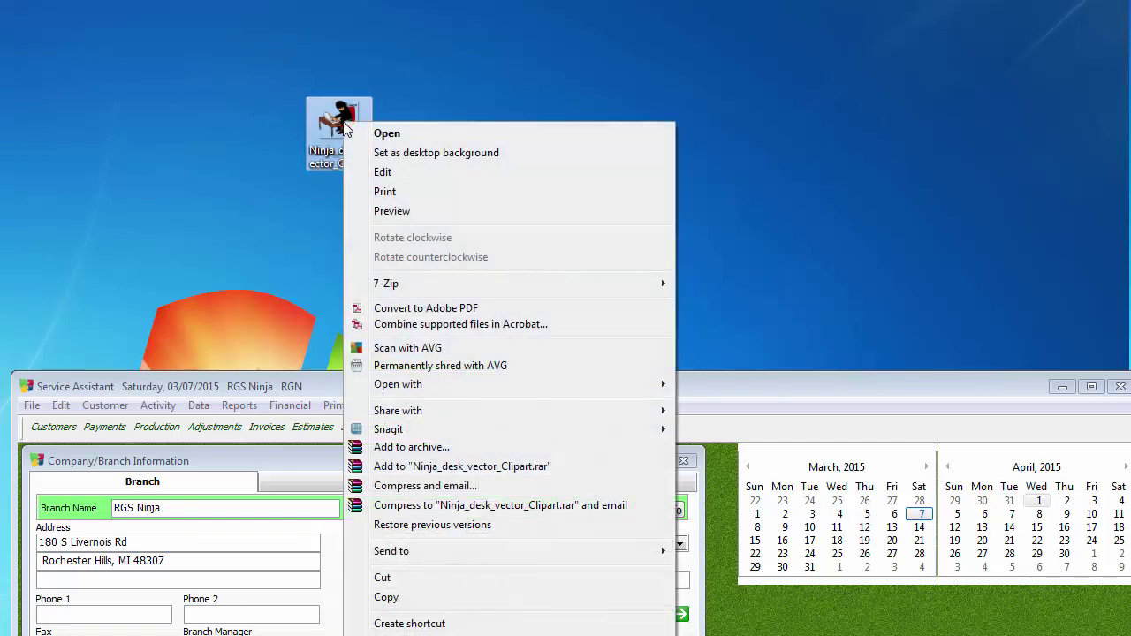
pyautogui.click(396, 175)
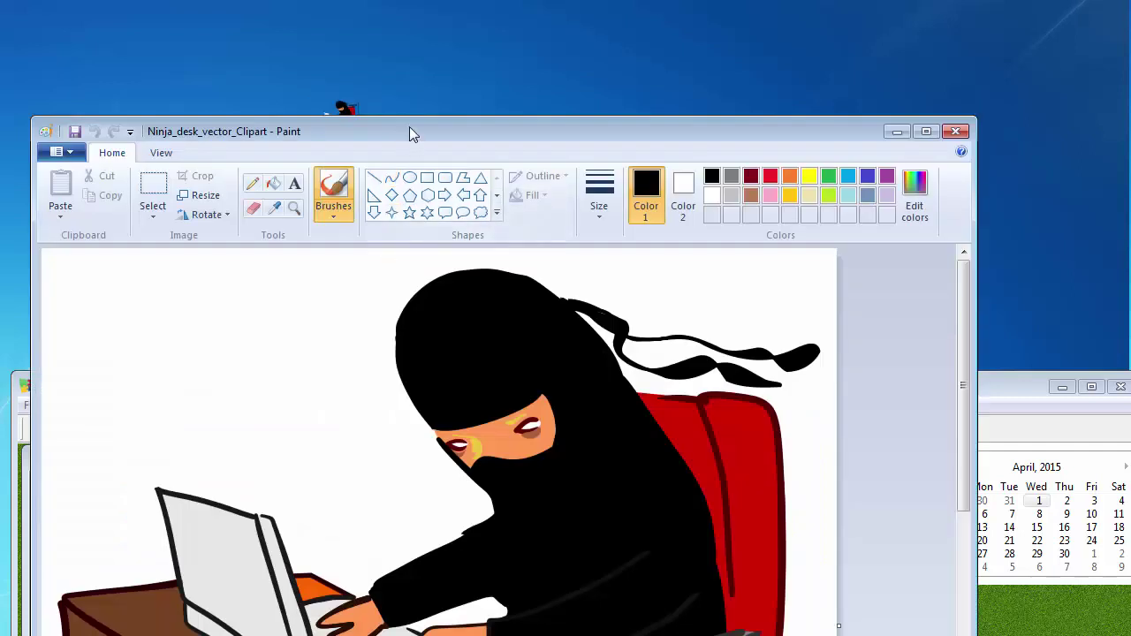
# Copy the whole ninja clipart from Paint, minimize Paint, and bring the branch form back up.
pyautogui.moveTo(409, 129); pyautogui.dragTo(417, 39)
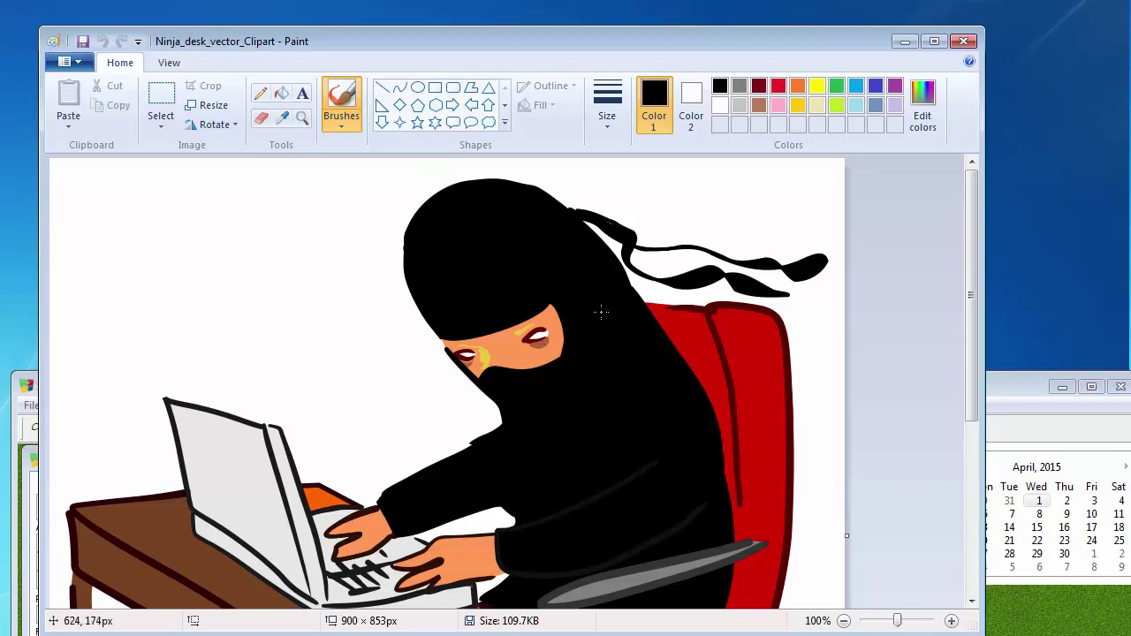
pyautogui.hotkey('ctrl', 'a')
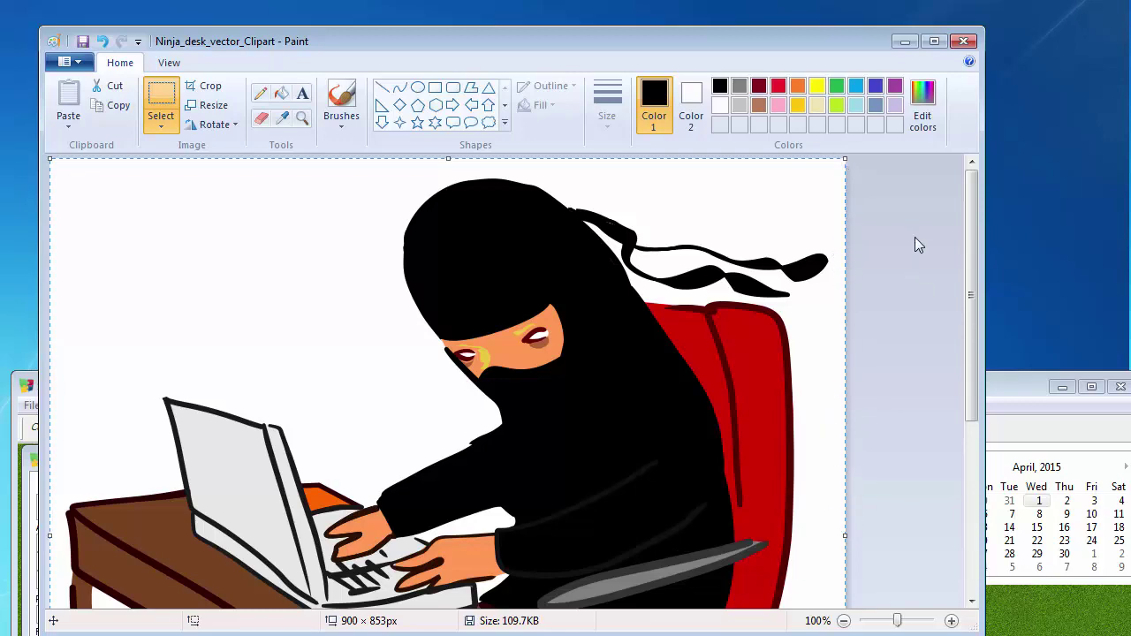
pyautogui.hotkey('ctrl', 'c')
pyautogui.click(904, 41)
pyautogui.moveTo(812, 379)
pyautogui.mouseDown()
pyautogui.moveTo(799, 9)
pyautogui.moveTo(799, 19)
pyautogui.mouseUp()
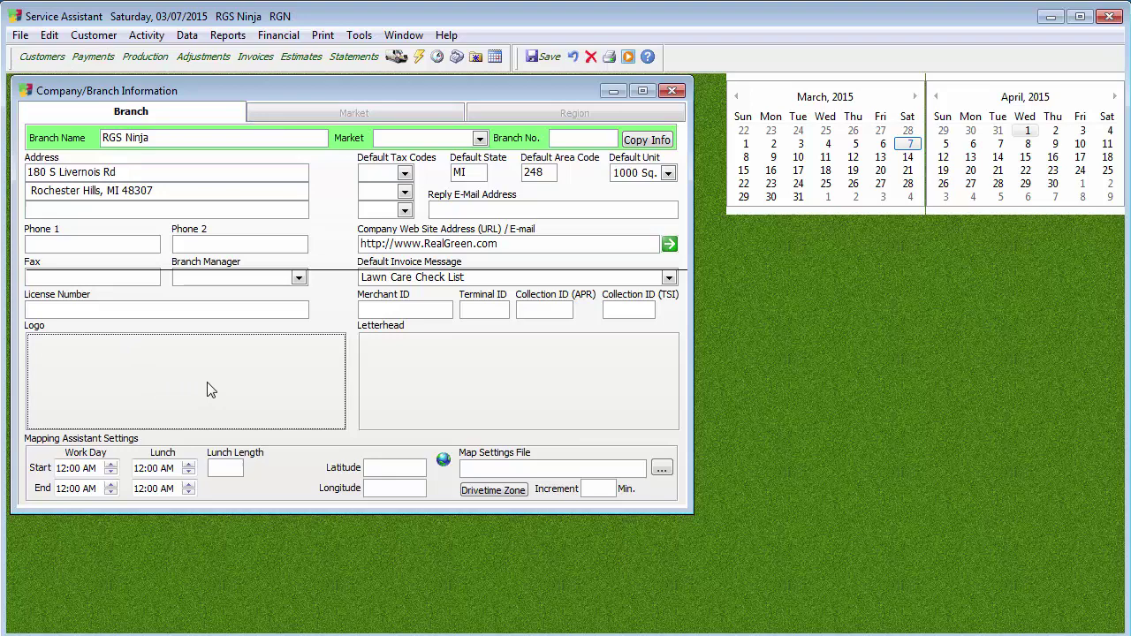
# Paste the ninja clipart into the Logo box as Picture (Metafile) via Paste Special.
pyautogui.click(20, 36)
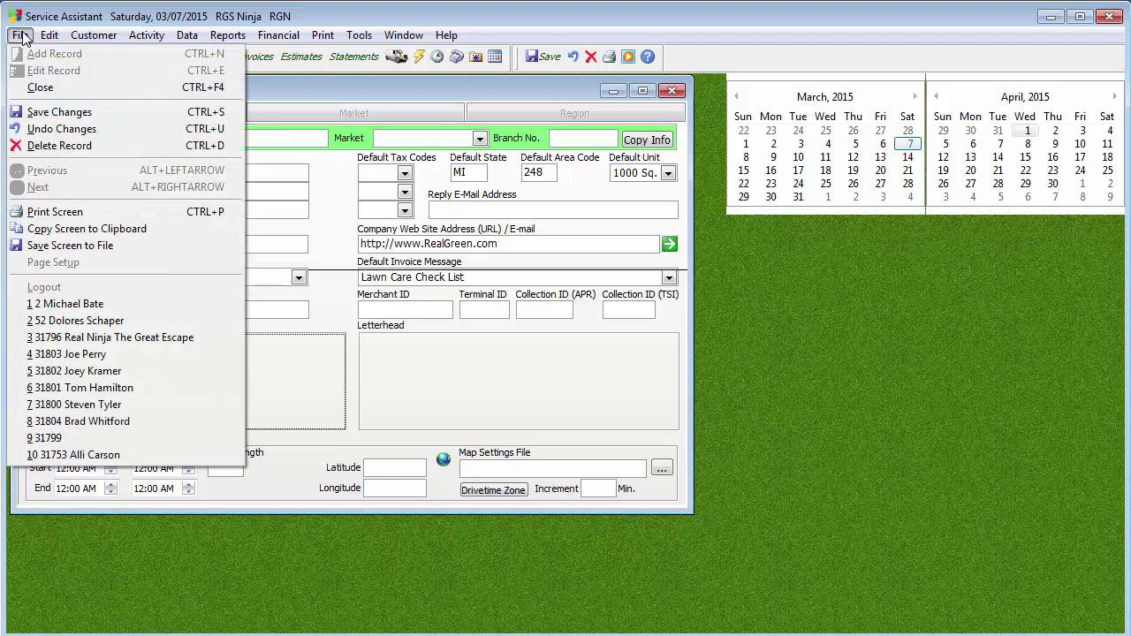
pyautogui.click(91, 147)
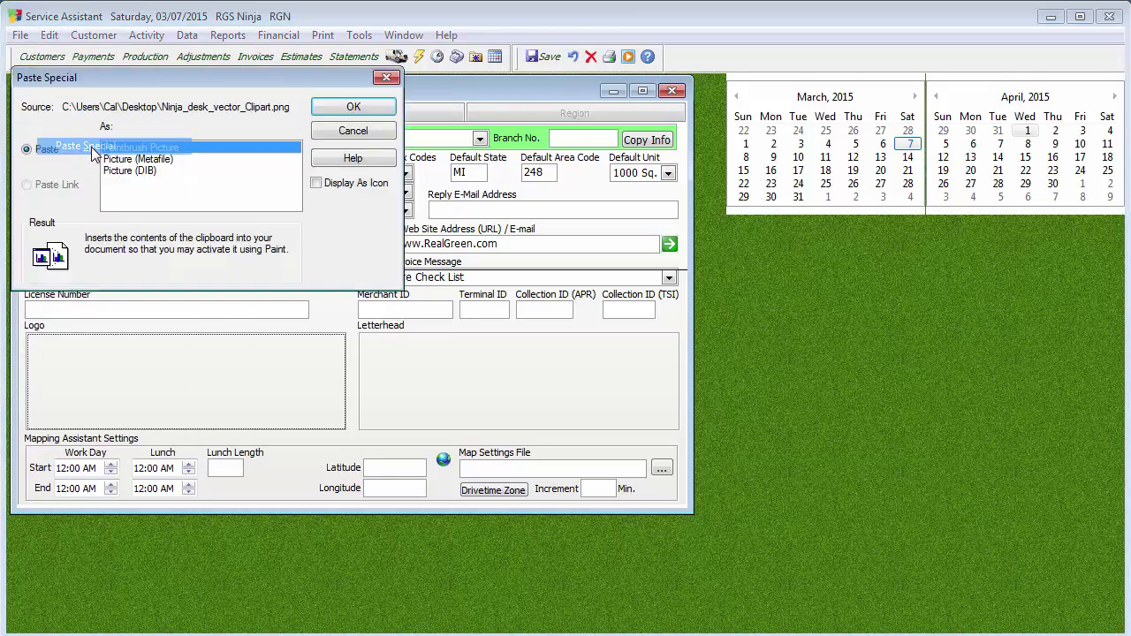
pyautogui.click(131, 161)
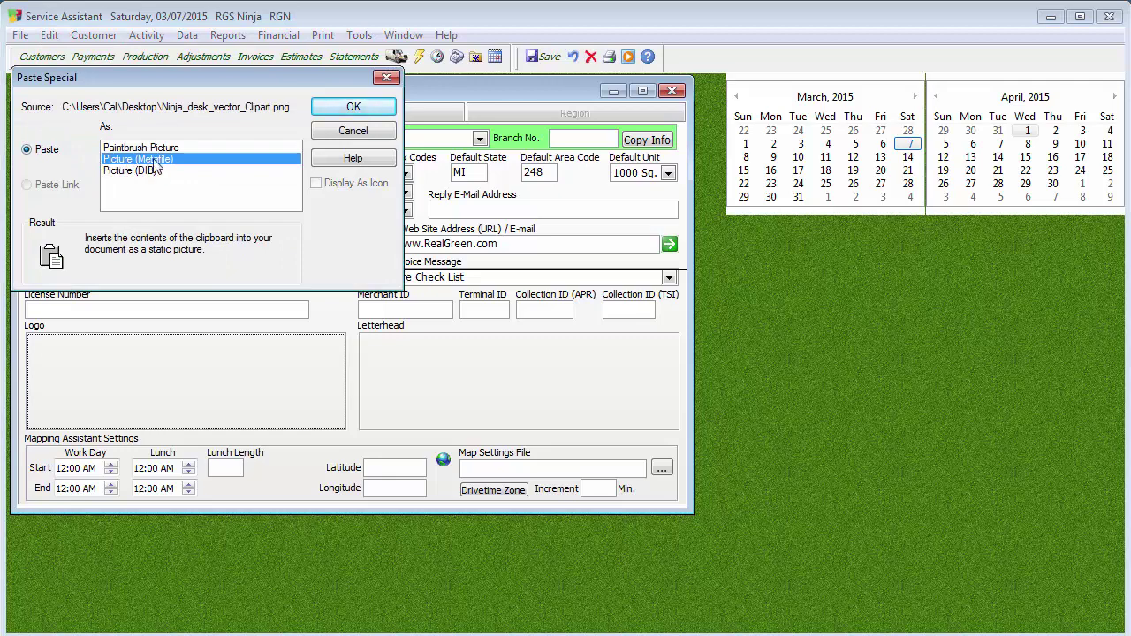
pyautogui.click(353, 107)
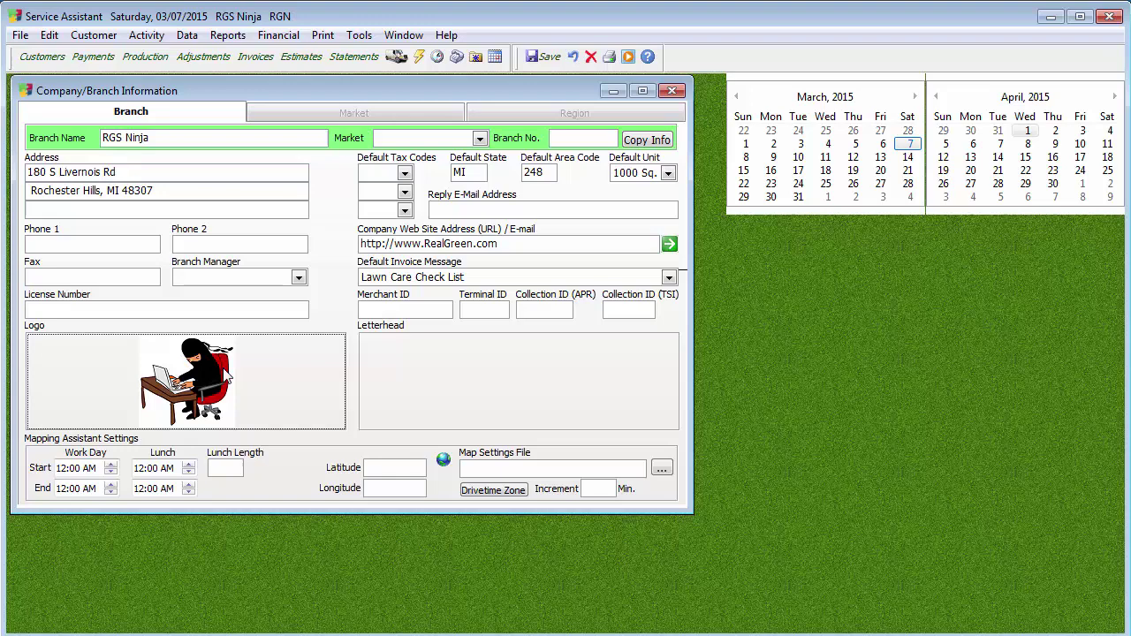
# Save the RGS Ninja branch record with the ninja clipart logo.
pyautogui.click(550, 58)
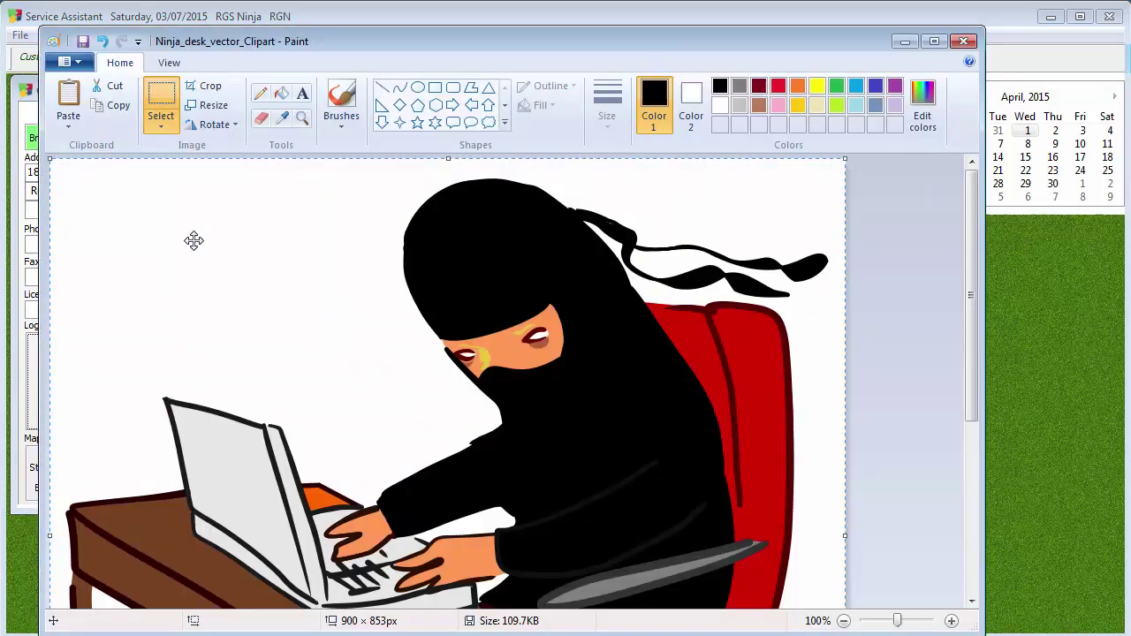
# Cancel the Resize and Skew dialog and close the clipart in Paint unchanged.
pyautogui.click(221, 112)
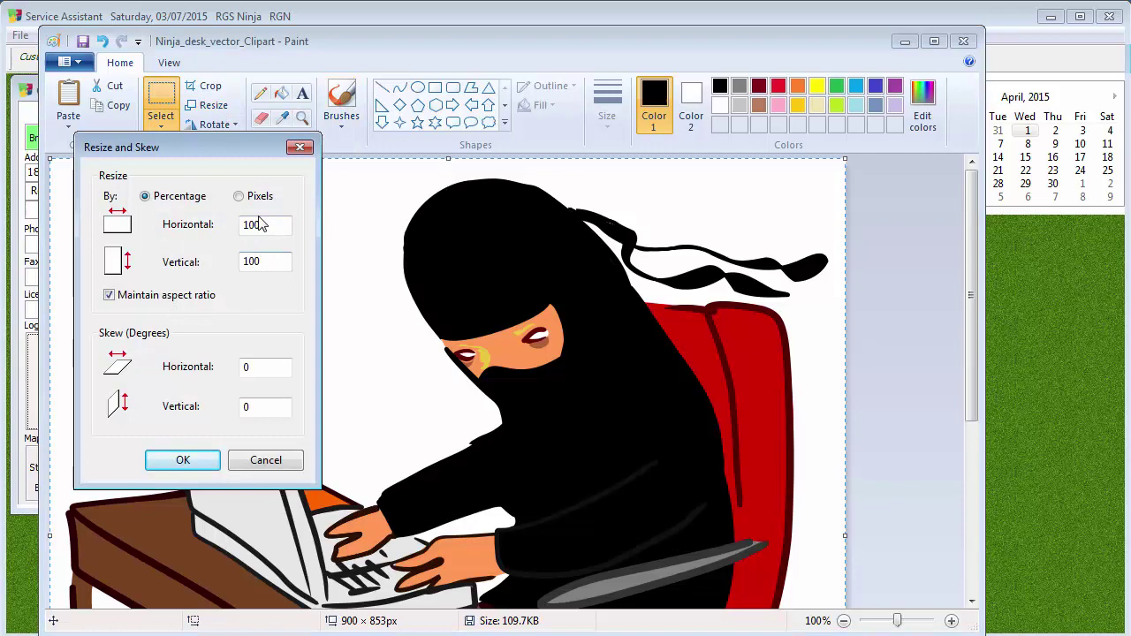
pyautogui.click(265, 460)
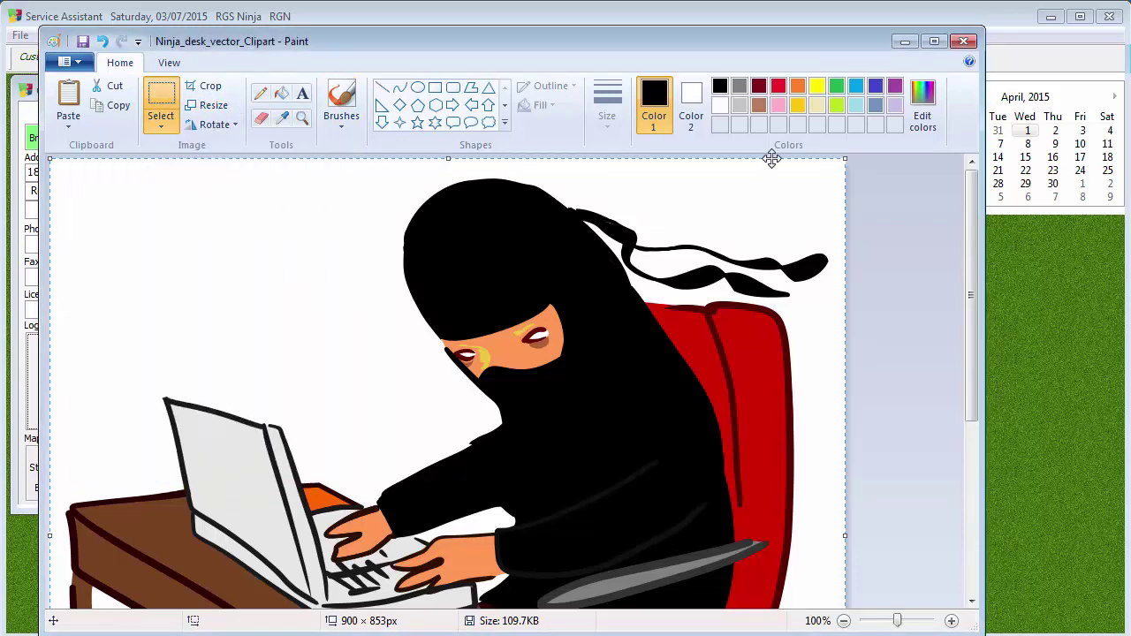
pyautogui.click(964, 41)
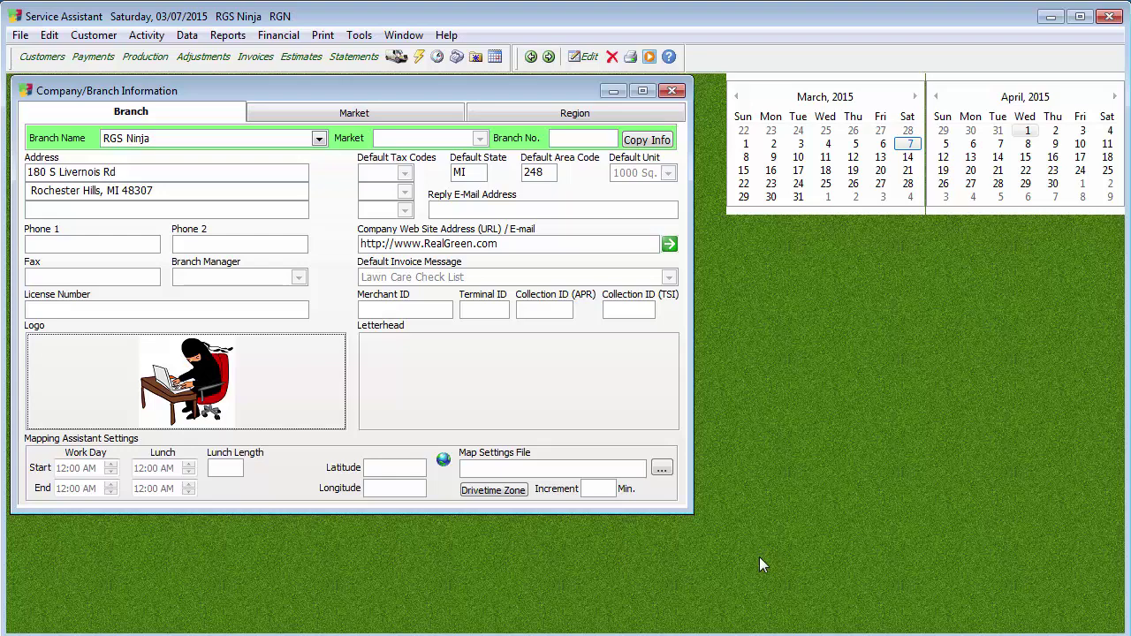
# Switch the Company/Branch Information window to its Market tab.
pyautogui.click(441, 118)
# View the empty Region and Market lists, then return to the RGS Ninja branch details.
pyautogui.click(547, 116)
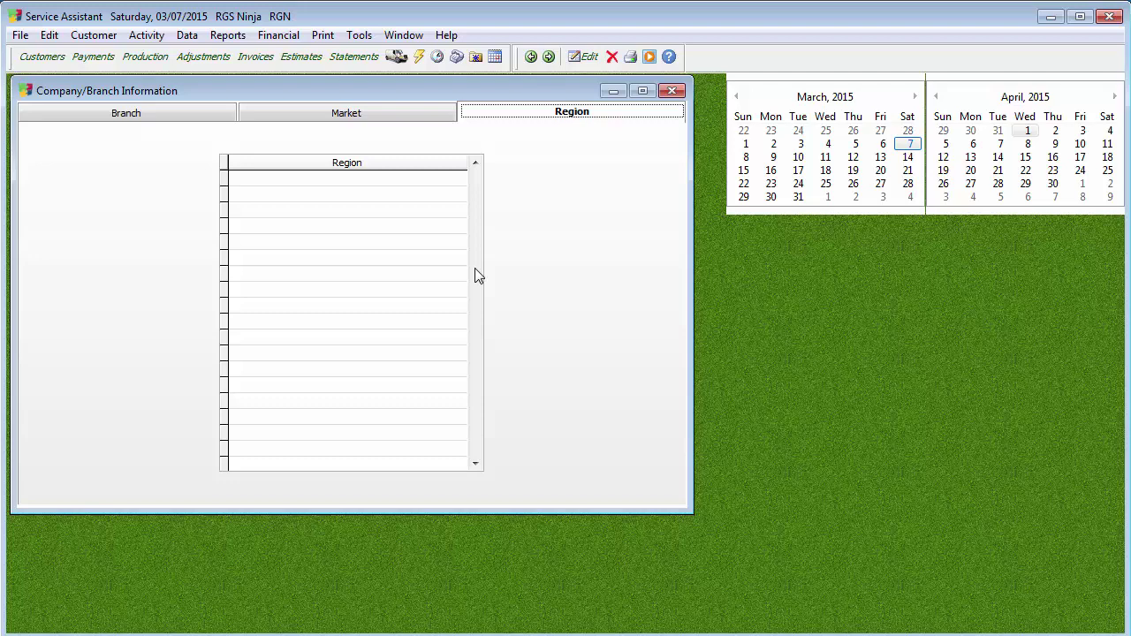
pyautogui.click(389, 113)
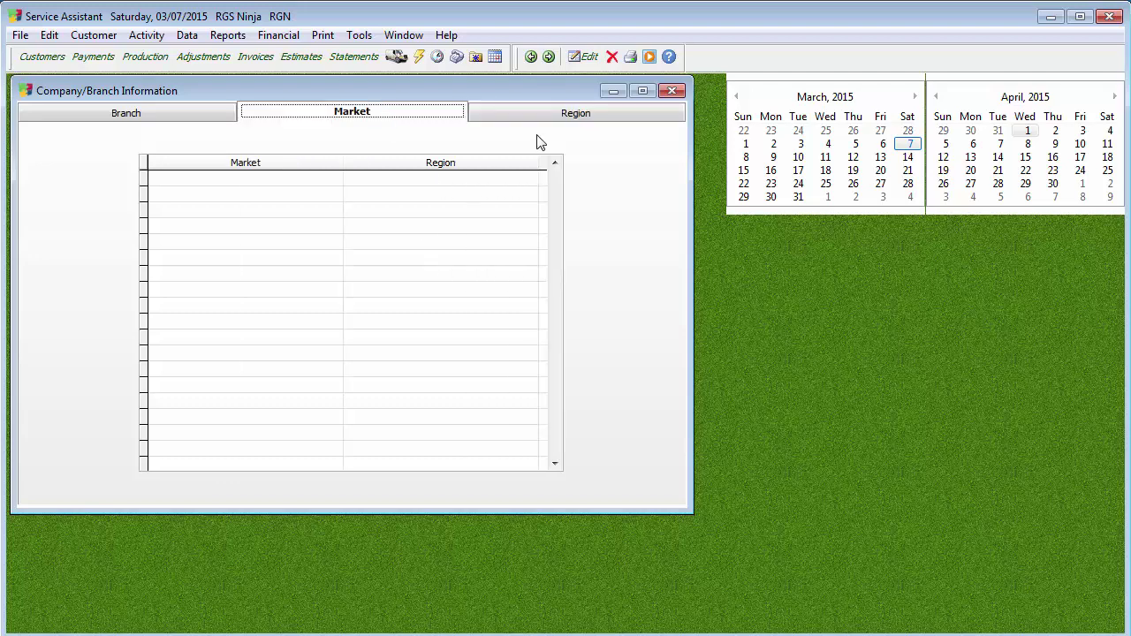
pyautogui.click(141, 111)
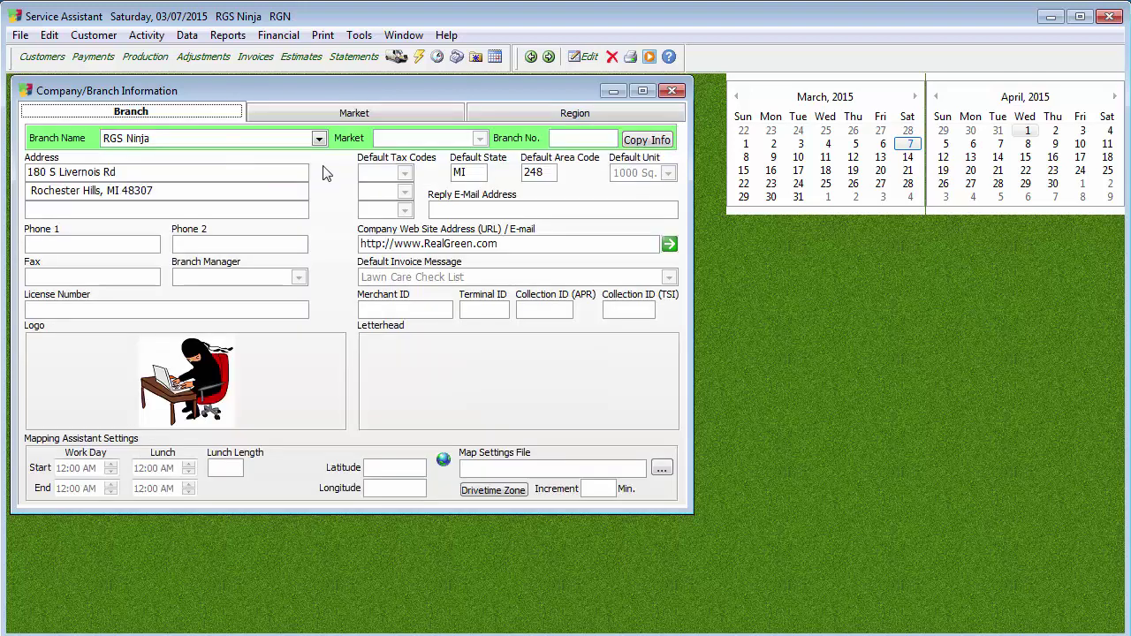